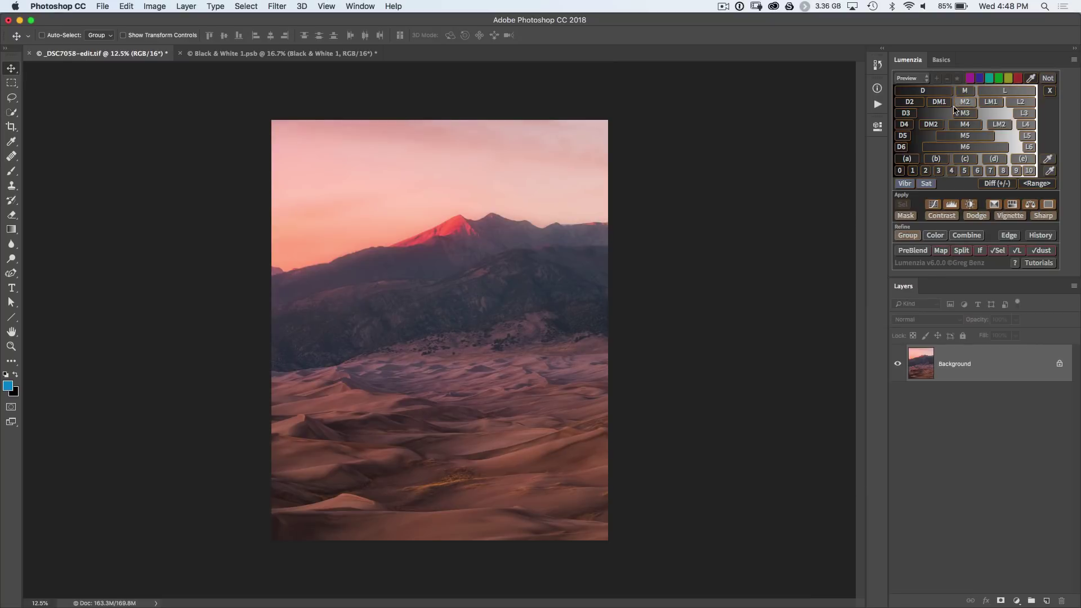
- Turn on Lumenzia's help mode and bring up the help page for the Sharp button
{"action": "left_click", "coordinate": [1016, 265]}
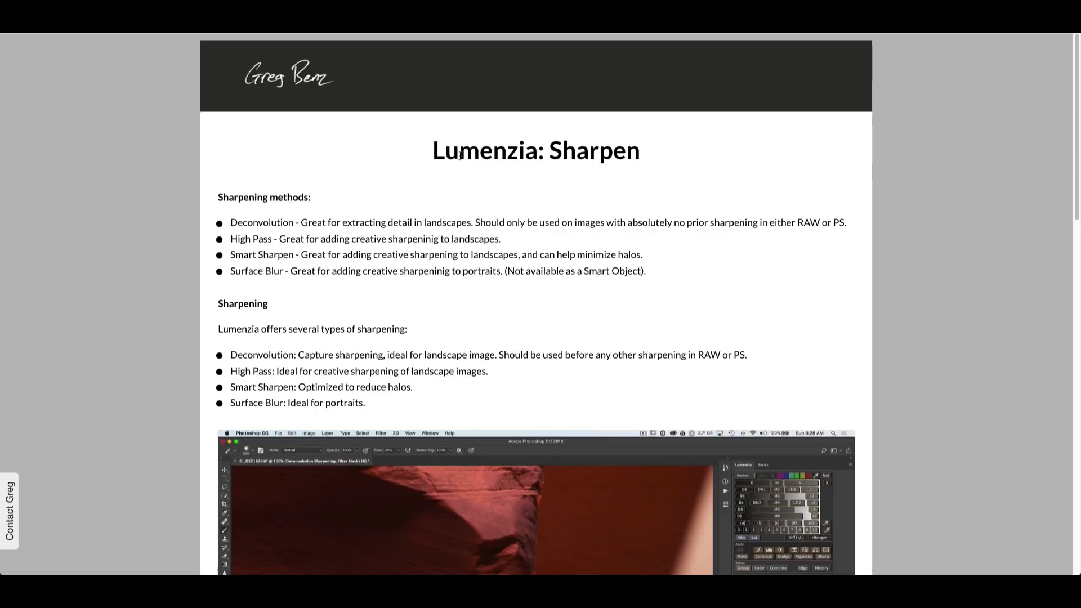
- Scroll the Lumenzia: Sharpen help page down to its support topics
{"action": "scroll", "coordinate": [646, 337], "scroll_direction": "down", "scroll_amount": 10}
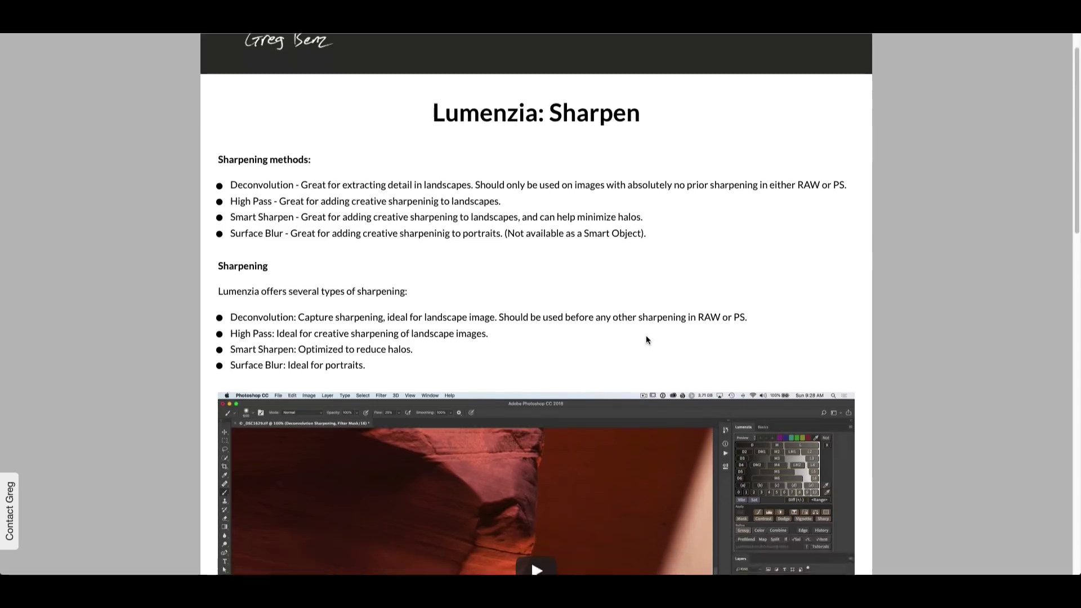
{"action": "scroll", "coordinate": [647, 341], "scroll_direction": "down", "scroll_amount": 6}
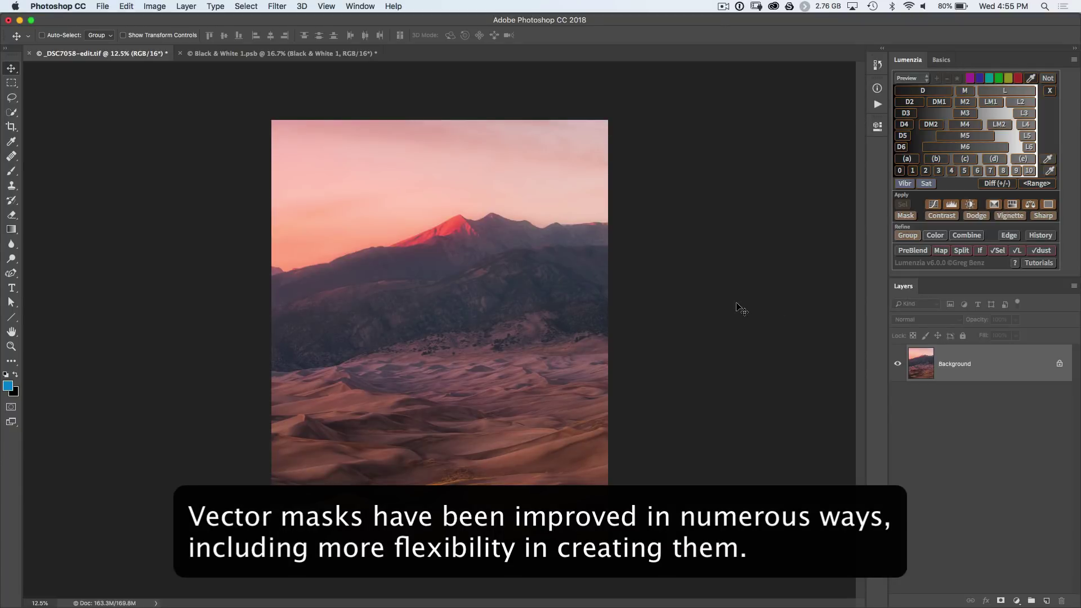
- Lasso part of the landscape, add a vector-masked Contrast layer at 35%, and compare it on and off
{"action": "key", "text": "l"}
{"action": "mouse_move", "coordinate": [603, 282]}
{"action": "left_mouse_down"}
{"action": "mouse_move", "coordinate": [344, 302]}
{"action": "mouse_move", "coordinate": [226, 380]}
{"action": "mouse_move", "coordinate": [205, 519]}
{"action": "mouse_move", "coordinate": [319, 591]}
{"action": "mouse_move", "coordinate": [564, 581]}
{"action": "mouse_move", "coordinate": [698, 506]}
{"action": "mouse_move", "coordinate": [696, 362]}
{"action": "mouse_move", "coordinate": [613, 280]}
{"action": "left_mouse_up"}
{"action": "left_click", "coordinate": [941, 215]}
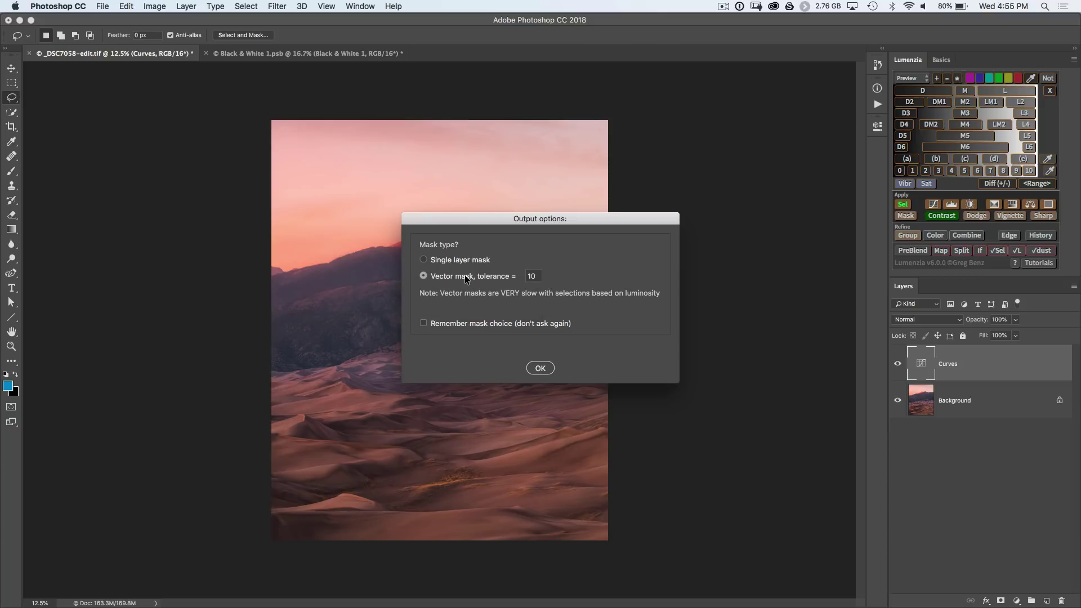
{"action": "left_click", "coordinate": [537, 368]}
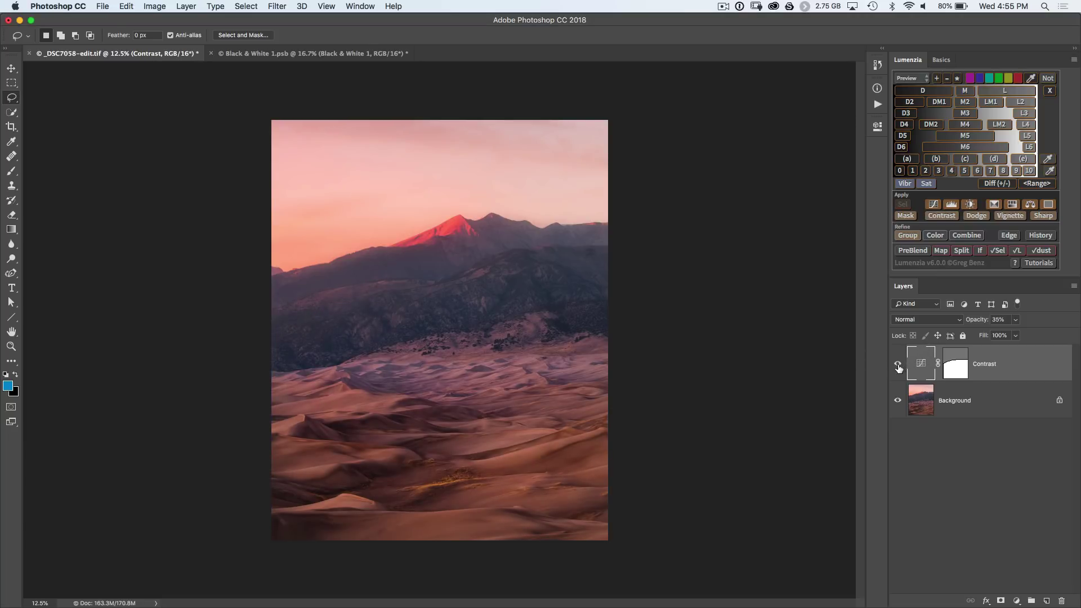
{"action": "left_click", "coordinate": [898, 364]}
{"action": "left_click", "coordinate": [898, 364]}
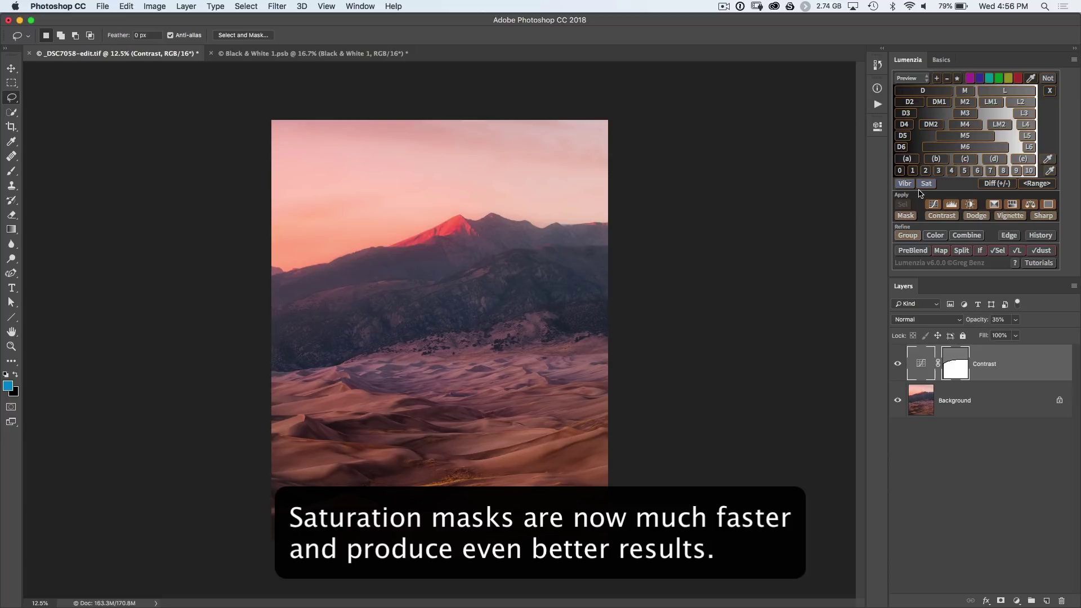
- Turn on View > Gamut Warning and preview Lumenzia's saturation mask of the image
{"action": "left_click", "coordinate": [325, 6]}
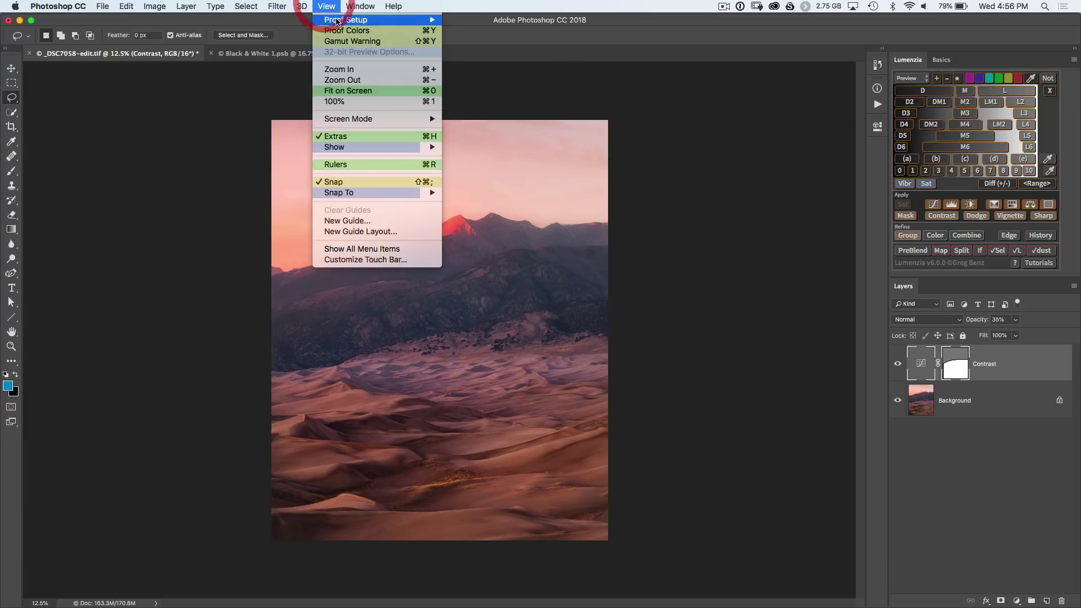
{"action": "left_click", "coordinate": [343, 41]}
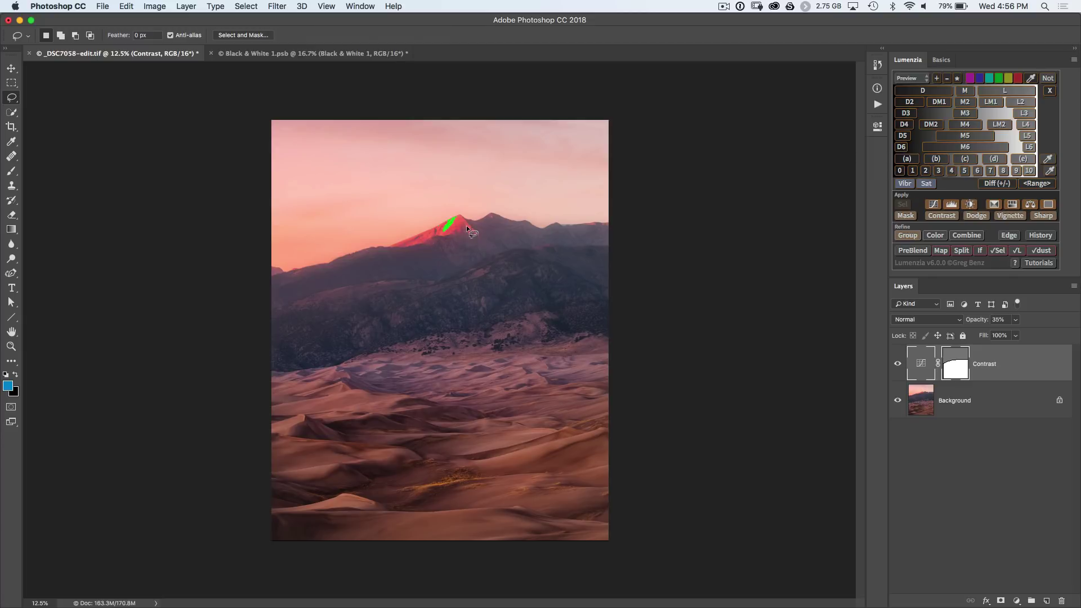
{"action": "left_click", "coordinate": [925, 183]}
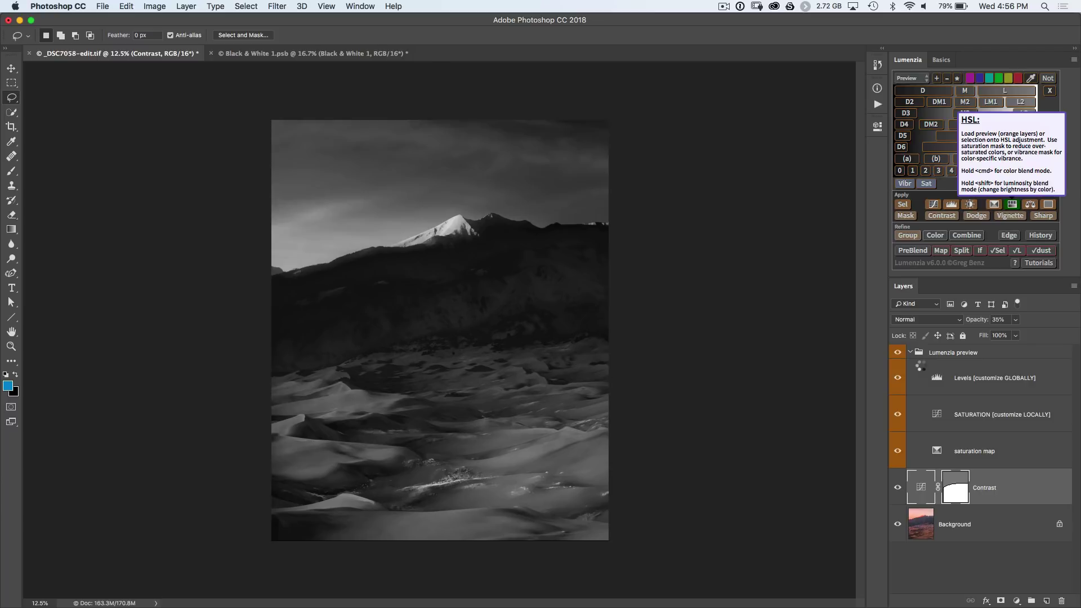
- Create the SATURATION HSL layer with Saturation at −16 and compare the peak with and without it
{"action": "double_click", "coordinate": [920, 363]}
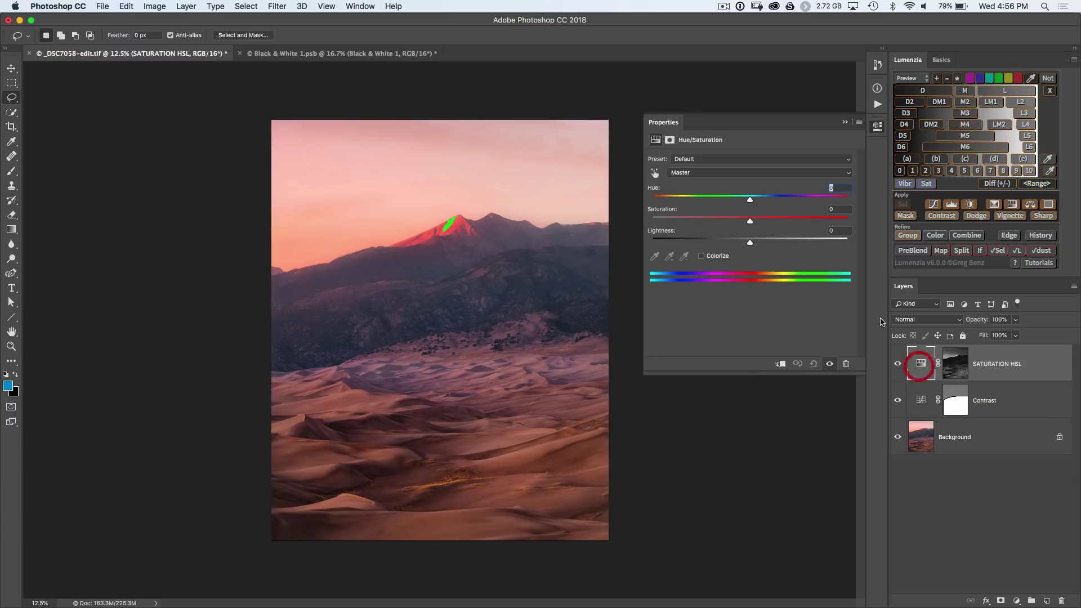
{"action": "left_click_drag", "start_coordinate": [750, 223], "coordinate": [739, 226]}
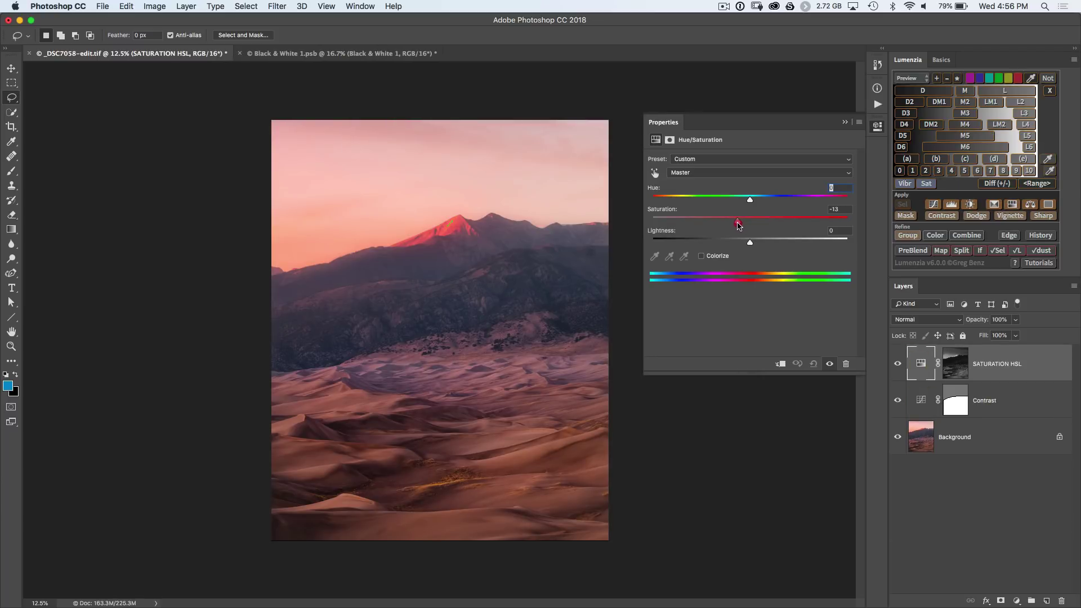
{"action": "left_click", "coordinate": [898, 366]}
{"action": "left_click", "coordinate": [898, 366]}
{"action": "left_click", "coordinate": [899, 366]}
{"action": "left_click", "coordinate": [899, 367]}
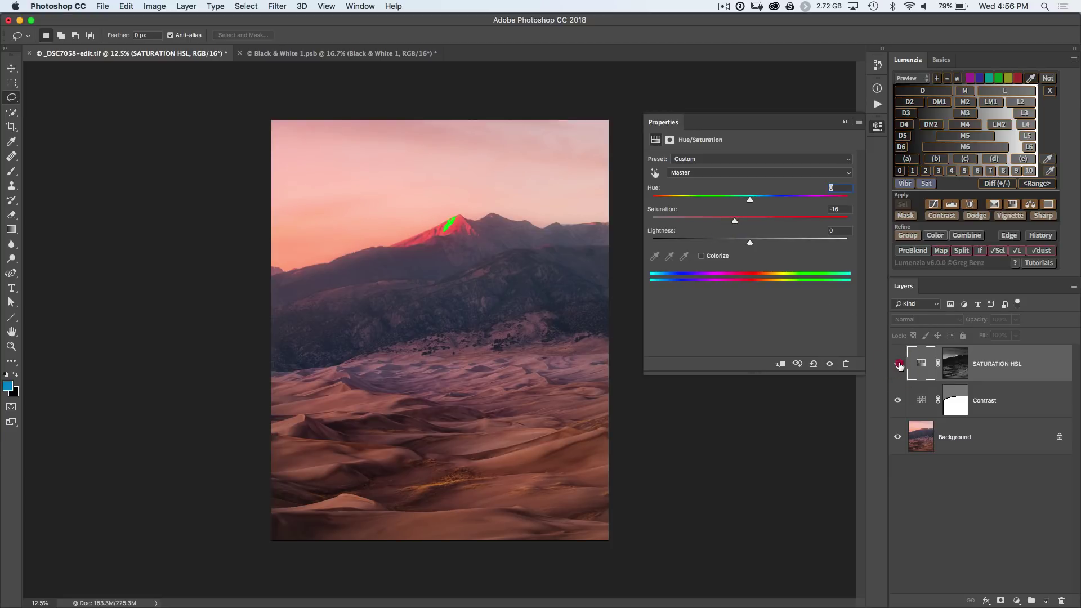
{"action": "left_click", "coordinate": [899, 366]}
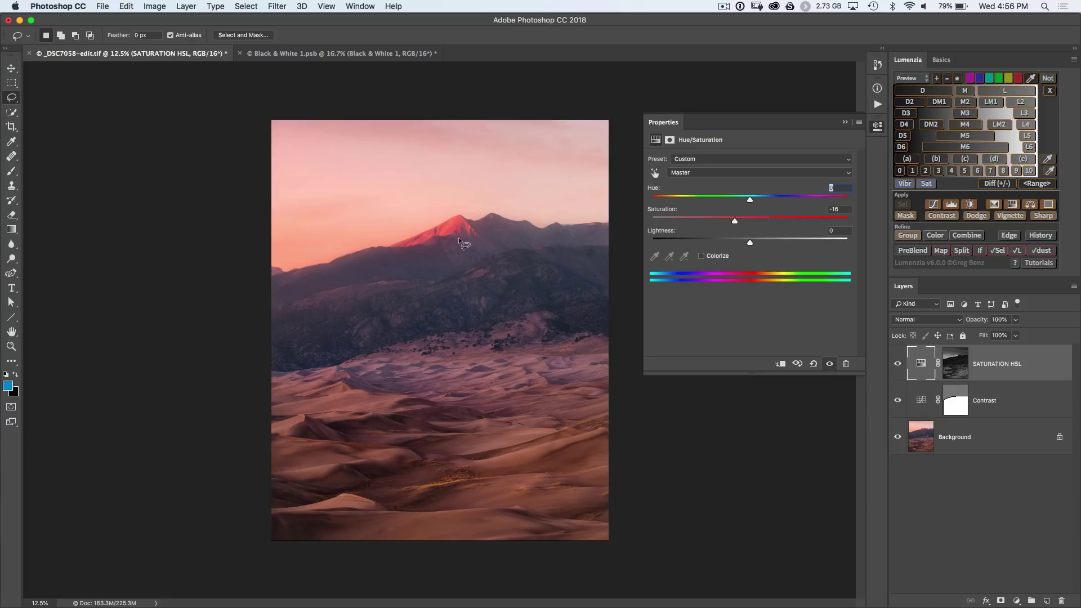
- Close Properties and cycle the √L check through luminosity, saturation and hue-only views, comparing the hue map
{"action": "left_click", "coordinate": [876, 134]}
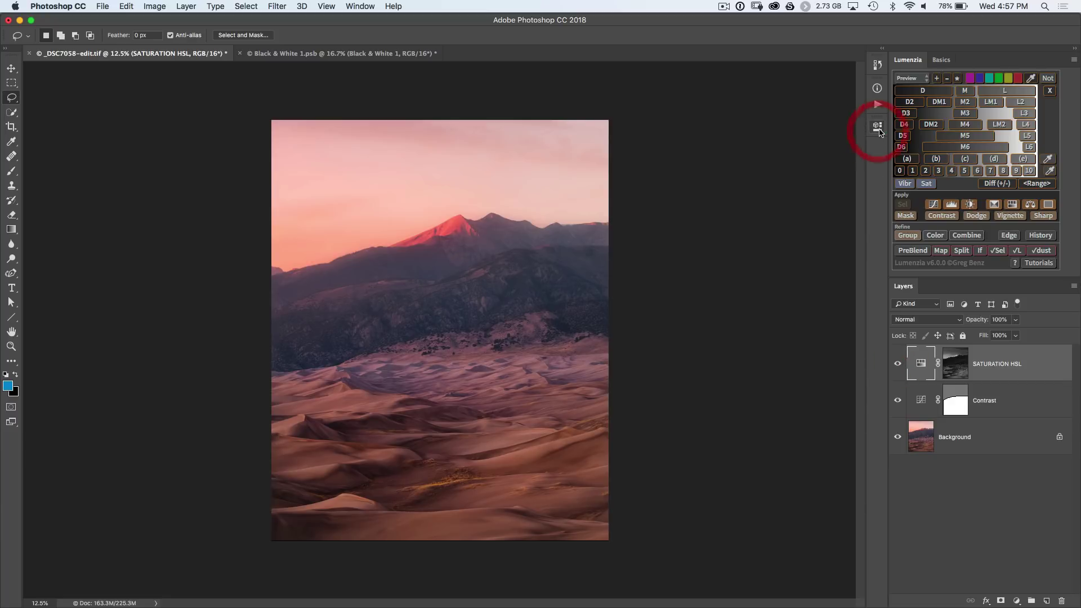
{"action": "left_click", "coordinate": [1016, 253]}
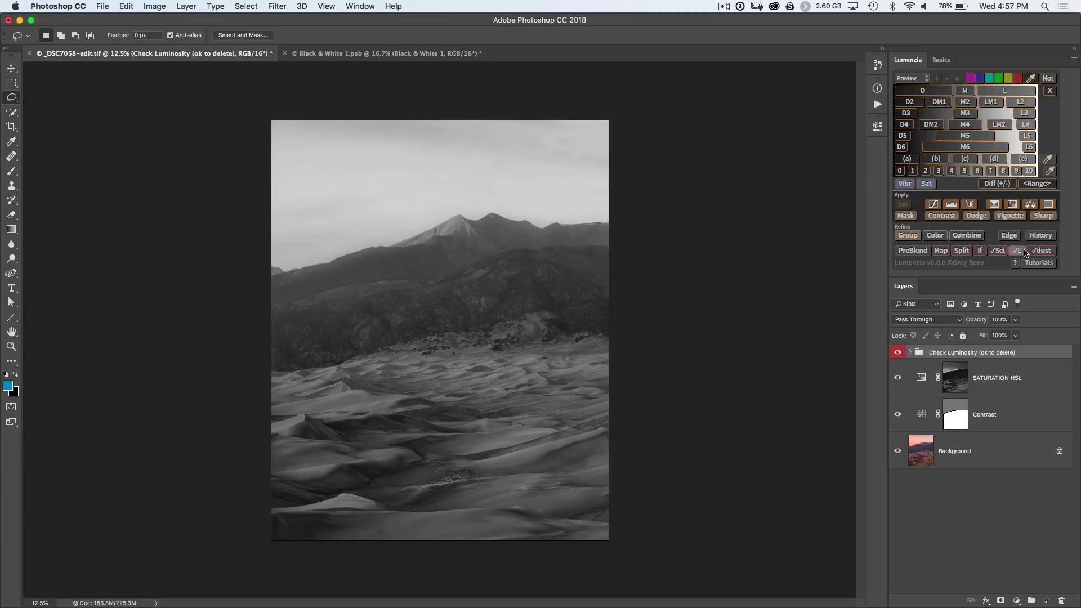
{"action": "left_click", "coordinate": [1016, 251], "text": "alt"}
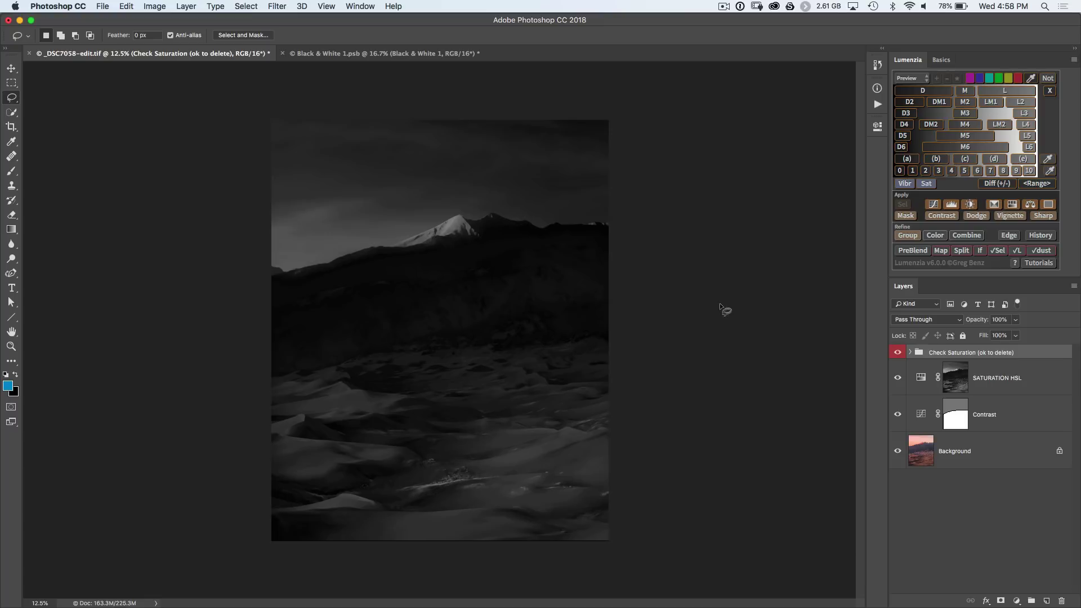
{"action": "left_click", "coordinate": [1014, 251], "text": "shift"}
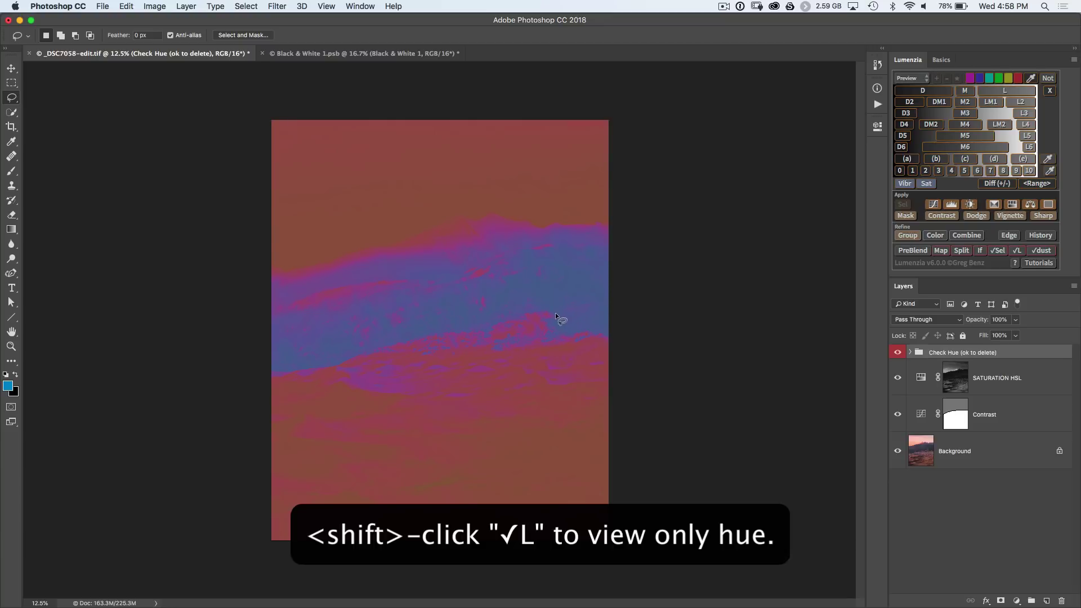
{"action": "left_click", "coordinate": [895, 355]}
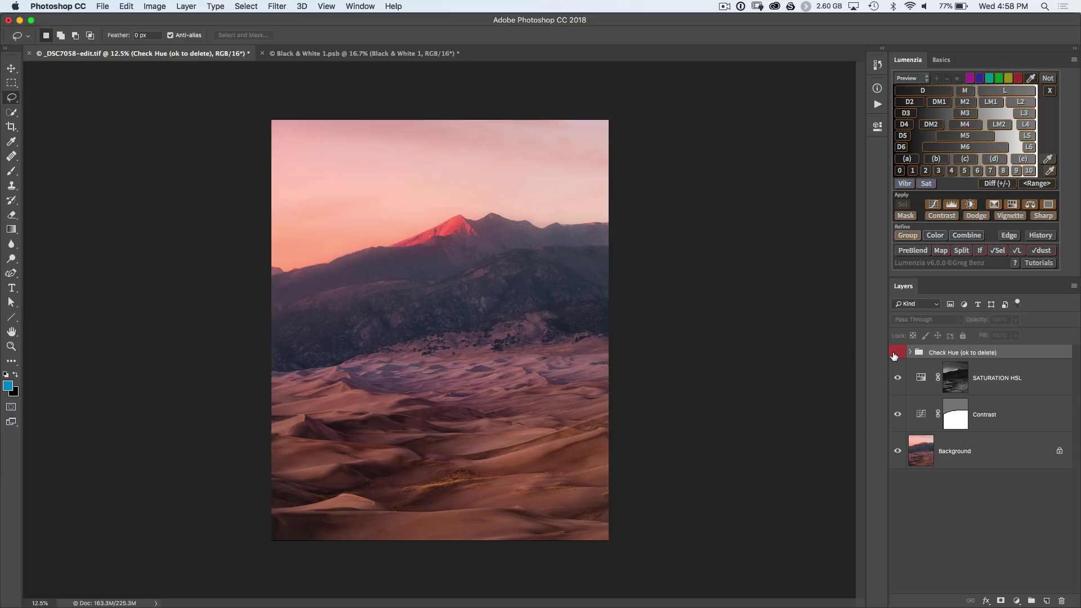
{"action": "left_click", "coordinate": [894, 355]}
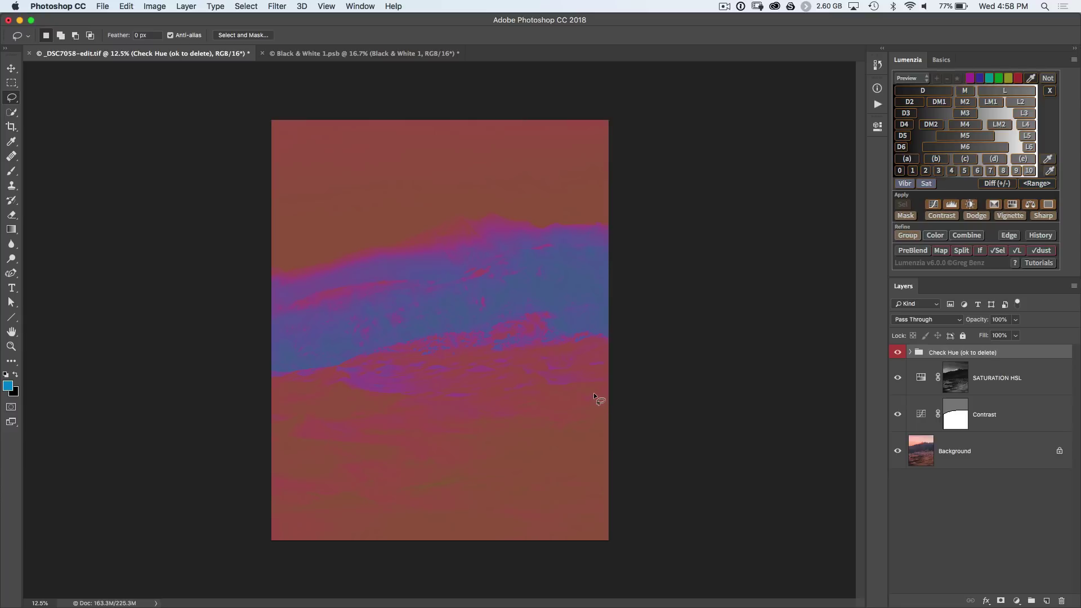
{"action": "left_click", "coordinate": [1050, 91]}
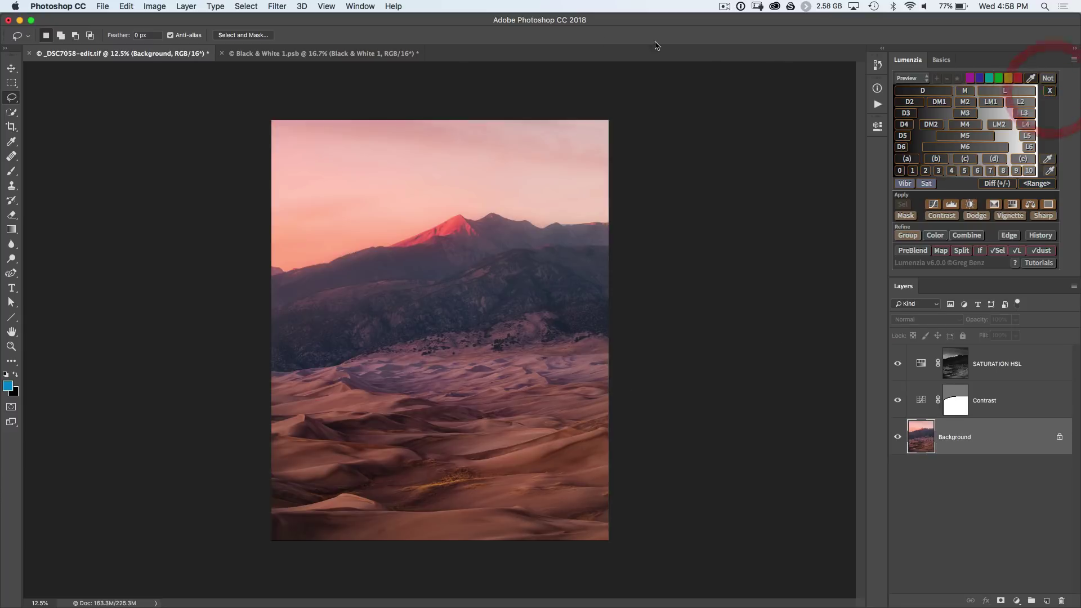
{"action": "left_click", "coordinate": [352, 54]}
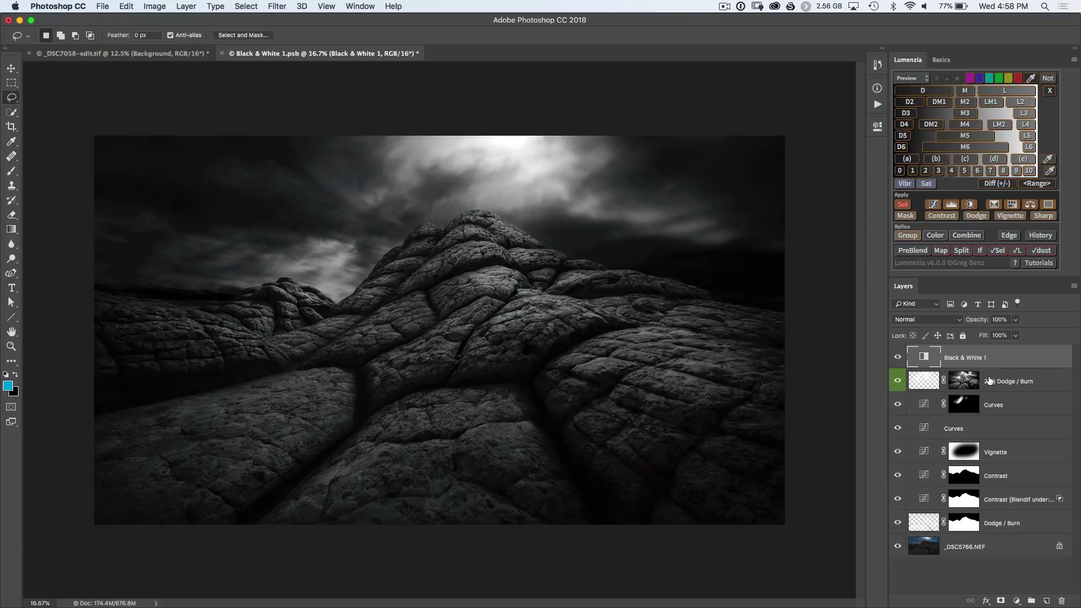
{"action": "left_click", "coordinate": [990, 381]}
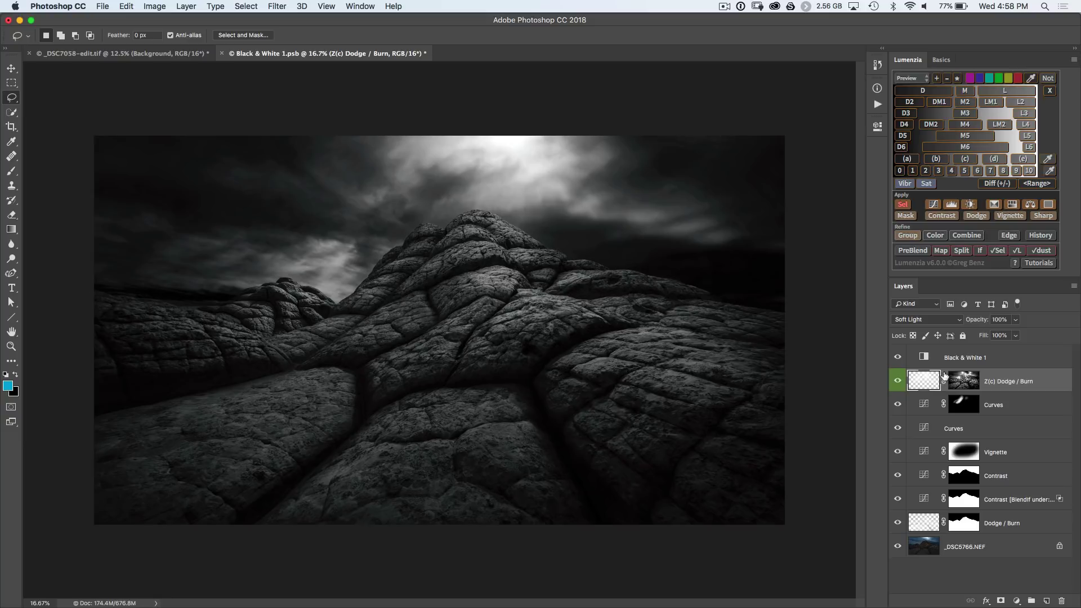
{"action": "left_click", "coordinate": [978, 217]}
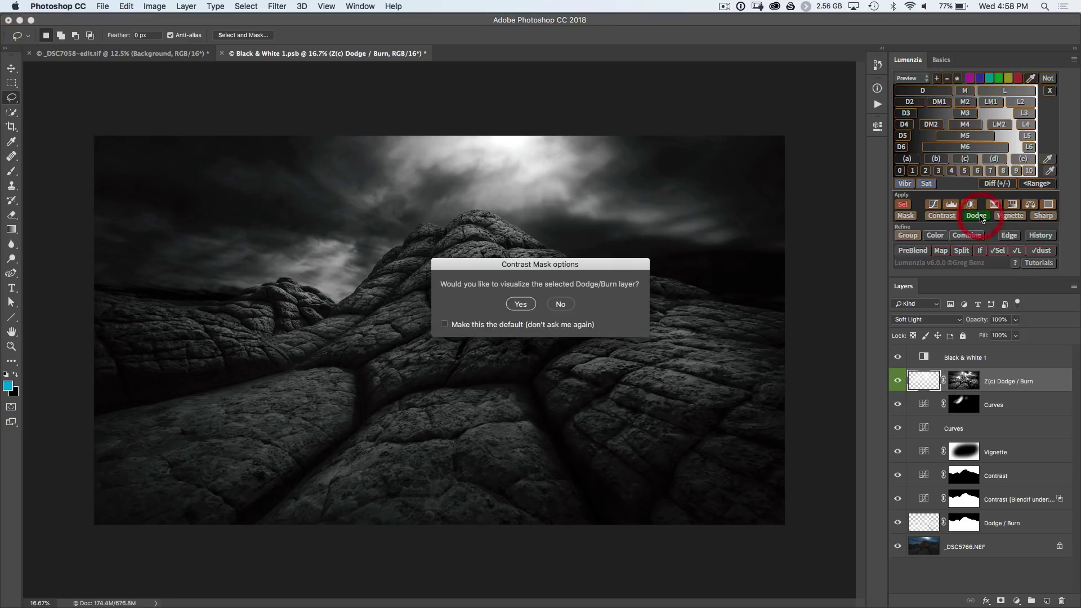
{"action": "left_click", "coordinate": [526, 304]}
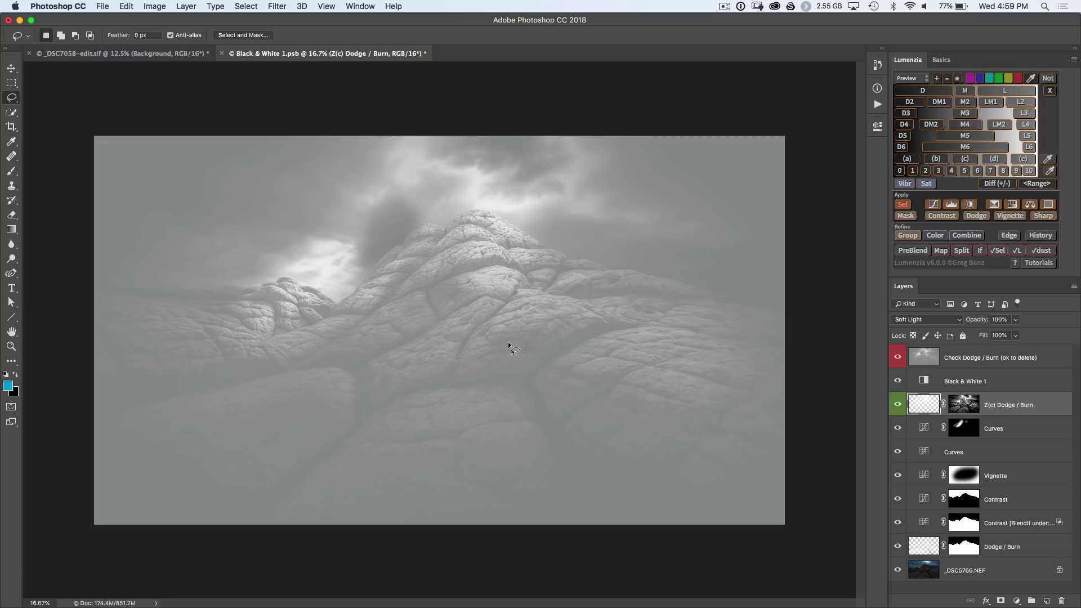
{"action": "left_click", "coordinate": [976, 217]}
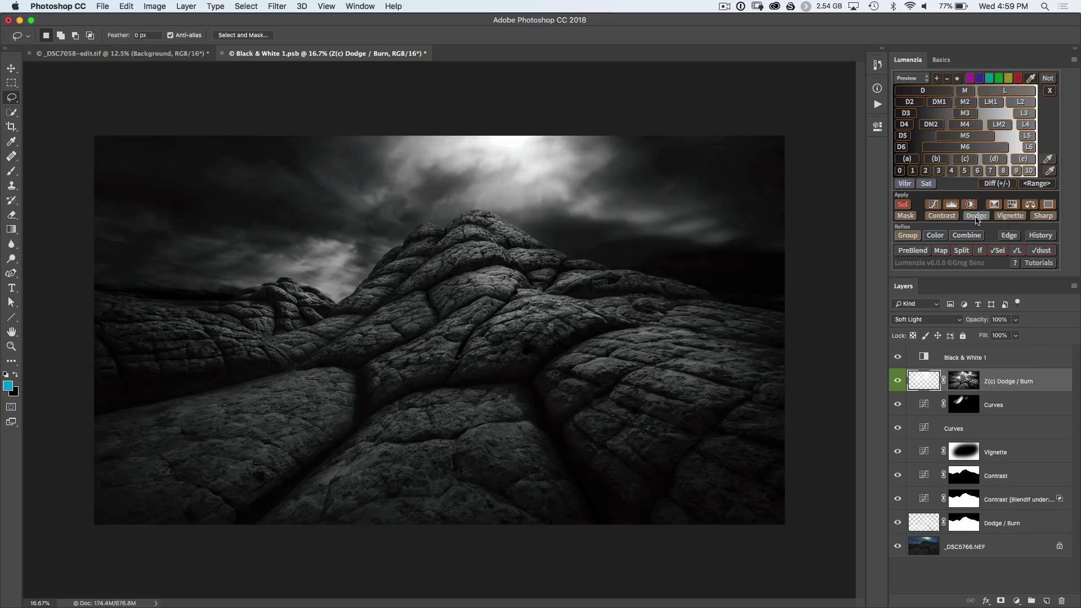
{"action": "left_click", "coordinate": [941, 251]}
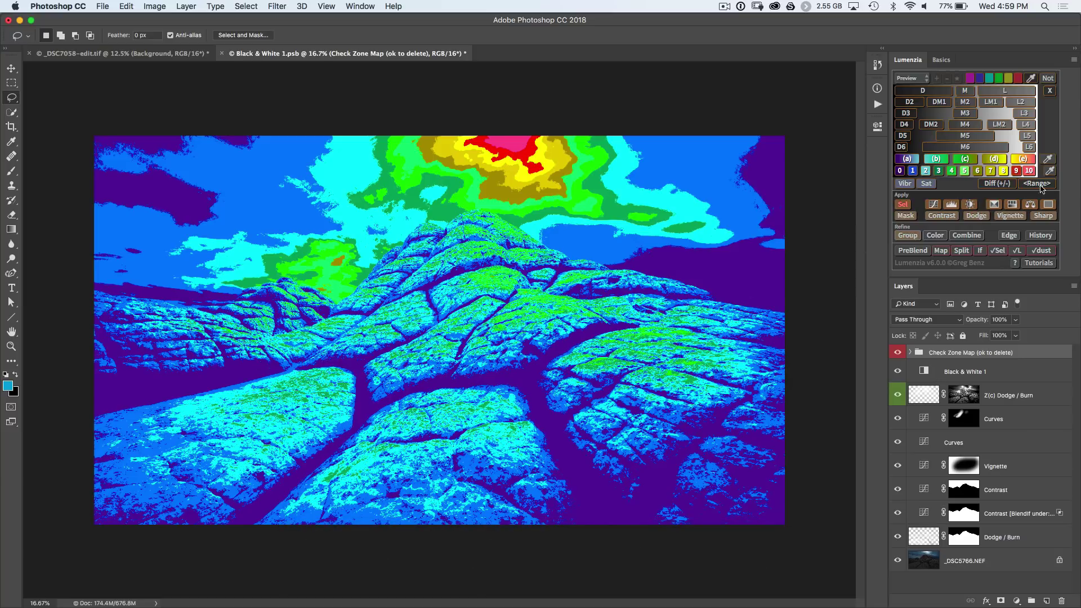
{"action": "left_click", "coordinate": [1049, 170]}
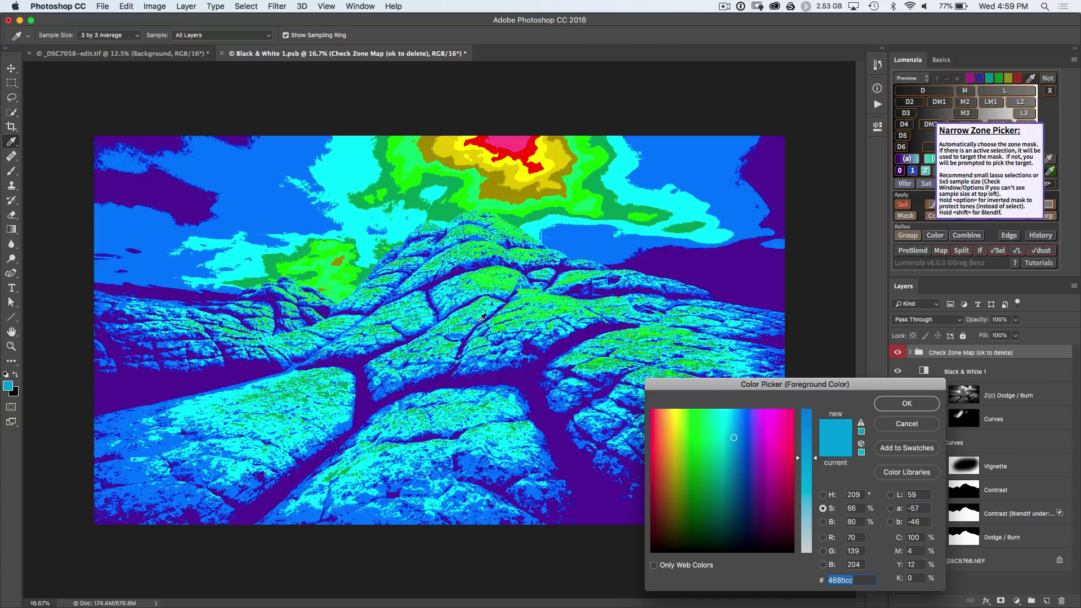
{"action": "left_click", "coordinate": [449, 376]}
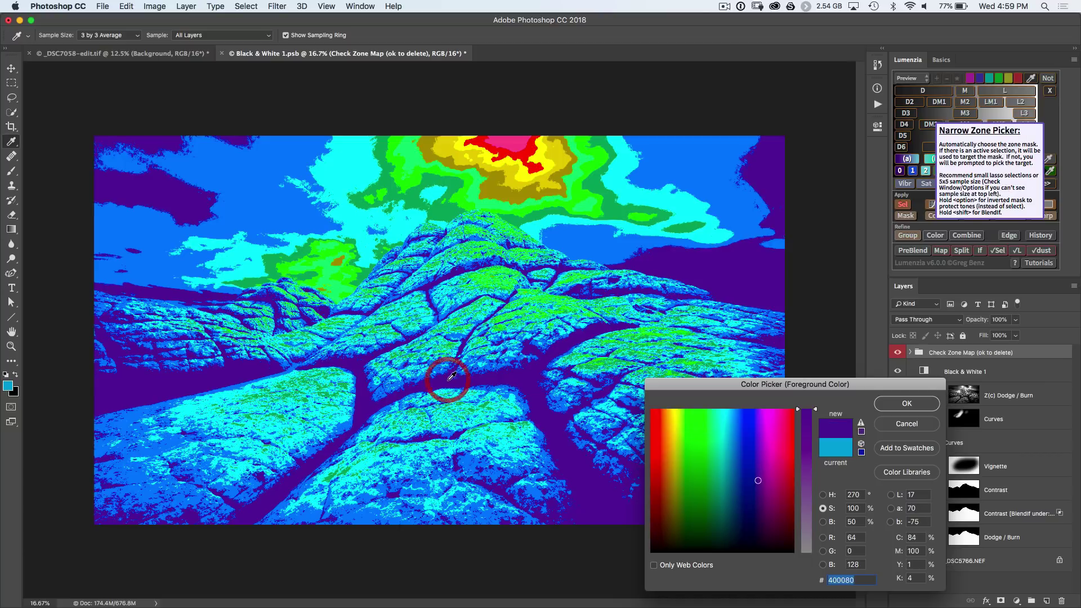
{"action": "left_click", "coordinate": [889, 404]}
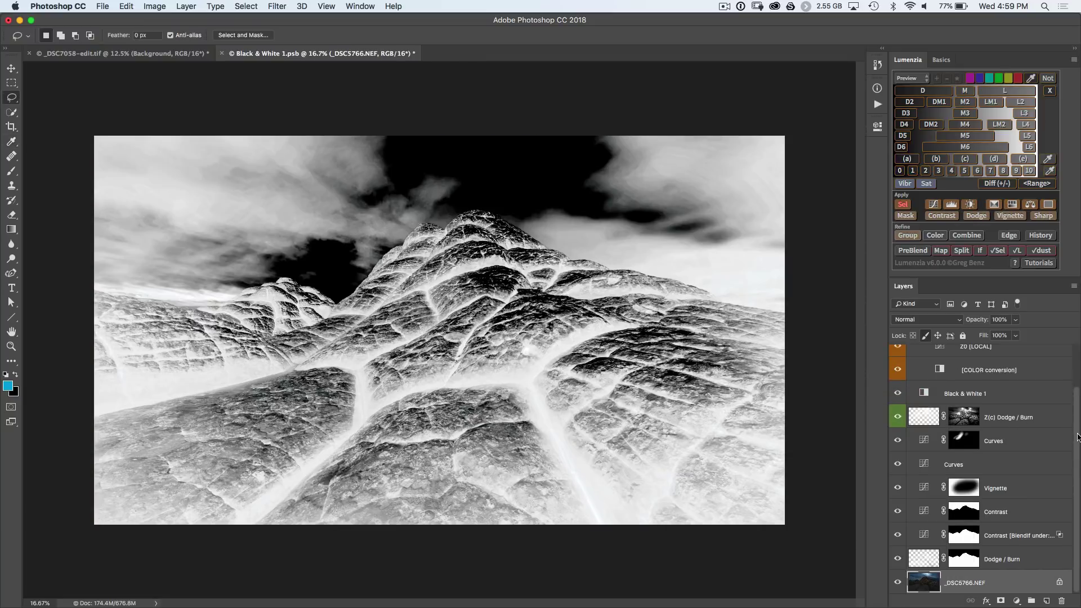
{"action": "left_click_drag", "start_coordinate": [1077, 439], "coordinate": [1073, 394]}
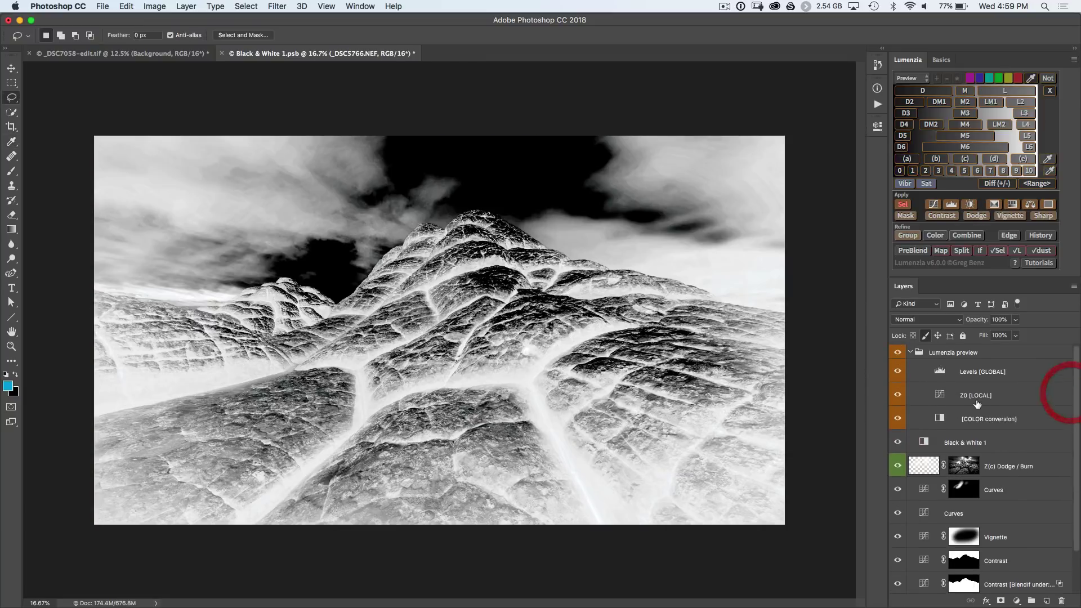
{"action": "left_click", "coordinate": [1049, 91]}
- Add a Deconvolution sharpen layer at amount 45 and compare it on and off
{"action": "left_click", "coordinate": [1043, 216]}
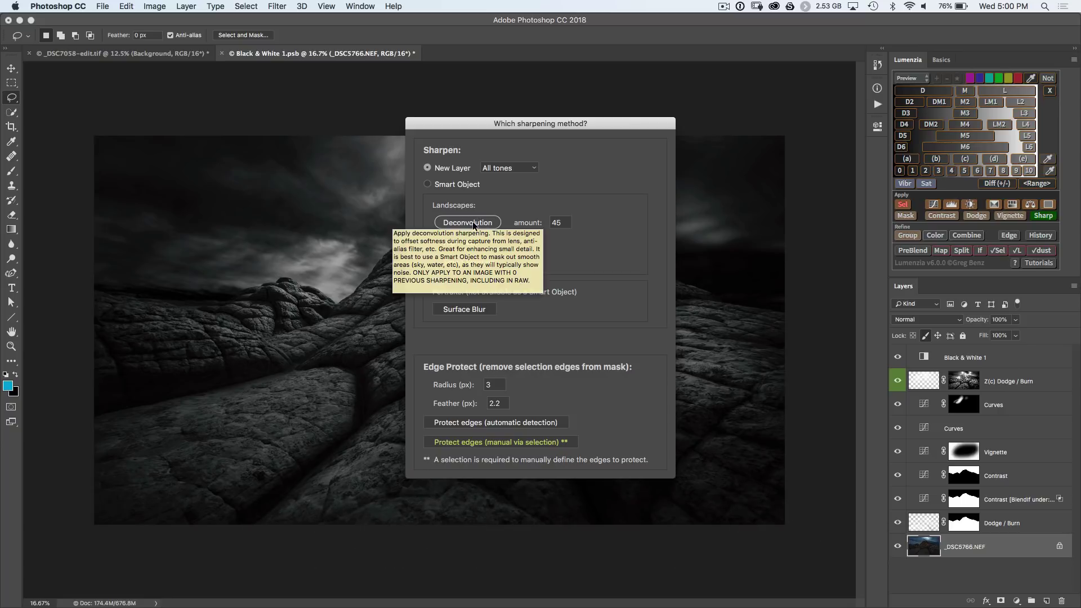
{"action": "left_click", "coordinate": [475, 222]}
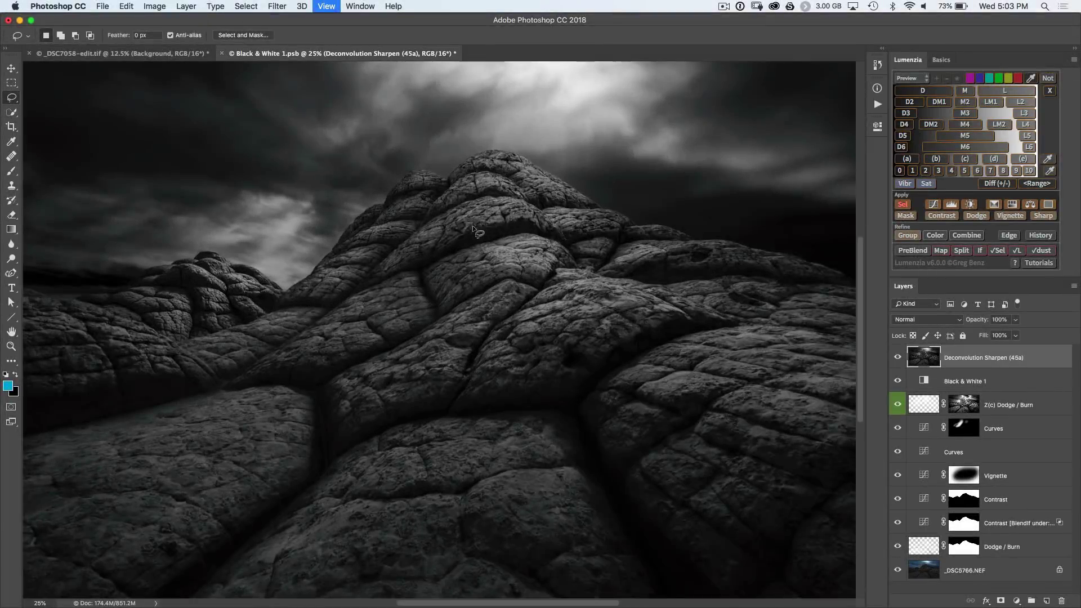
{"action": "scroll", "coordinate": [471, 225], "scroll_direction": "up", "scroll_amount": 4}
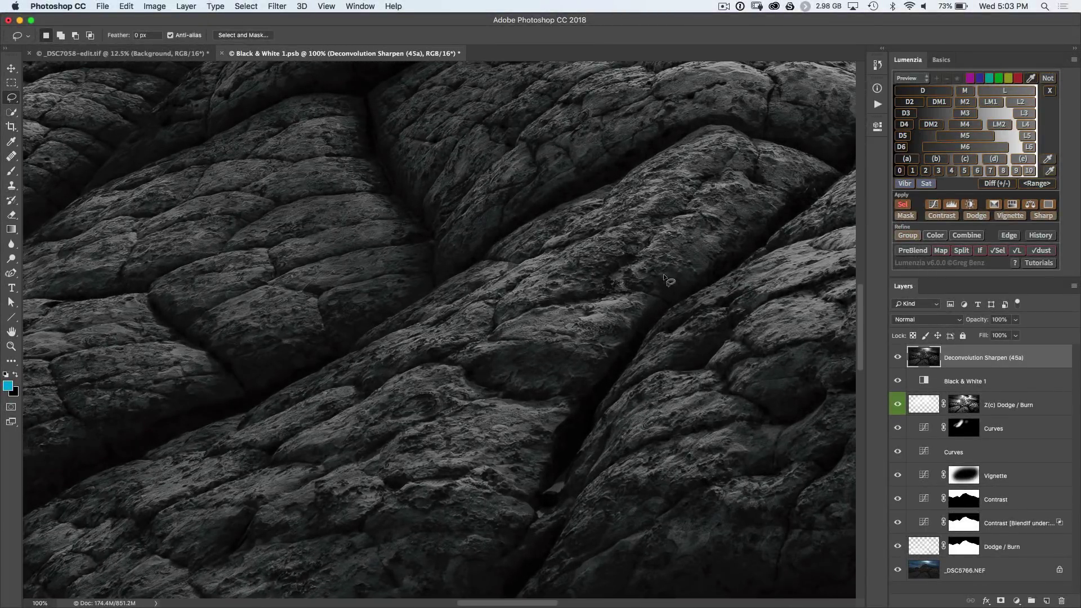
{"action": "left_click_drag", "start_coordinate": [663, 274], "coordinate": [318, 276]}
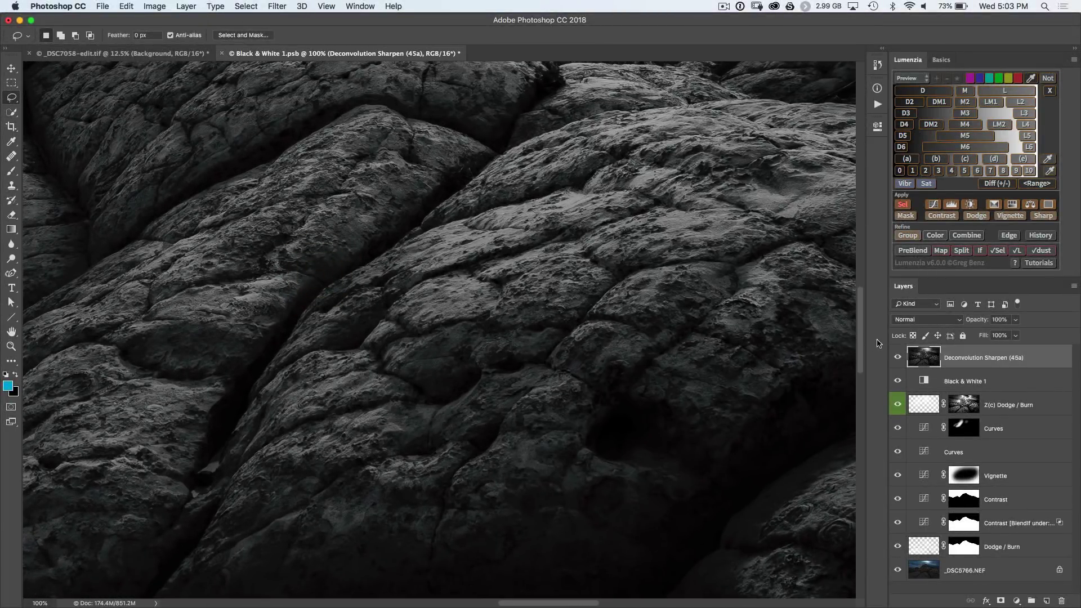
{"action": "left_click", "coordinate": [897, 357]}
{"action": "left_click", "coordinate": [897, 356]}
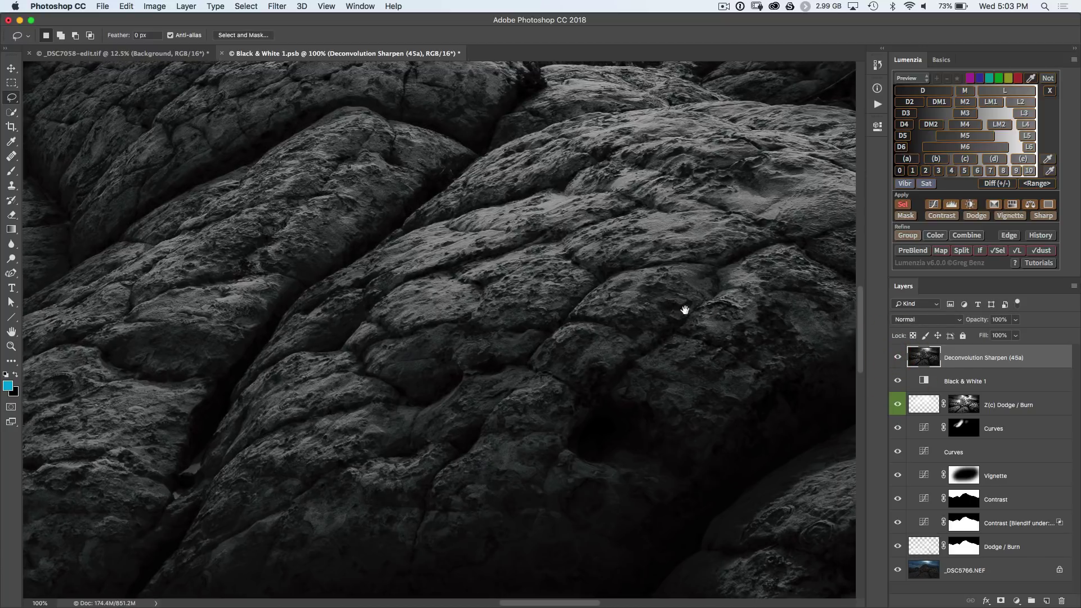
- Compare the sharpening on the rock texture at 200% zoom, then fit the image on screen
{"action": "left_click", "coordinate": [619, 313]}
{"action": "scroll", "coordinate": [728, 324], "scroll_direction": "up", "scroll_amount": 1}
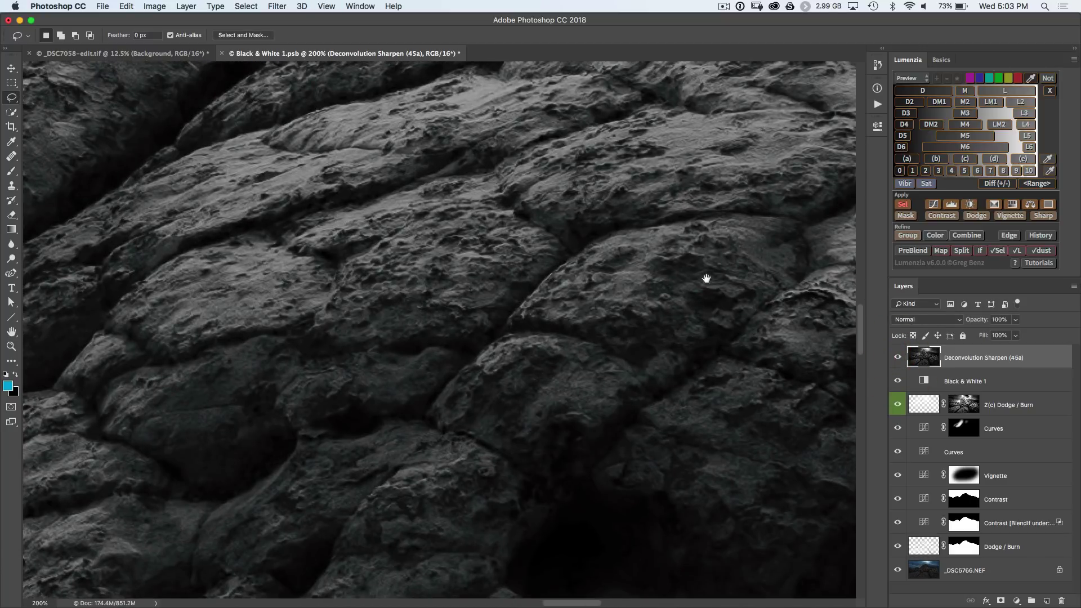
{"action": "left_click_drag", "start_coordinate": [707, 278], "coordinate": [511, 326]}
{"action": "left_click", "coordinate": [897, 357]}
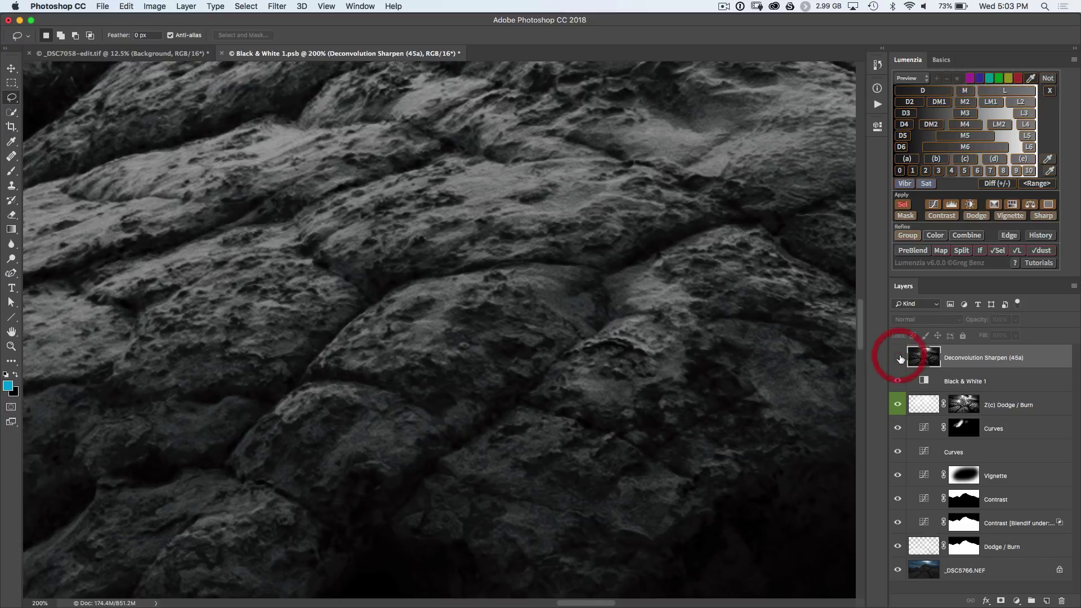
{"action": "left_click", "coordinate": [897, 357]}
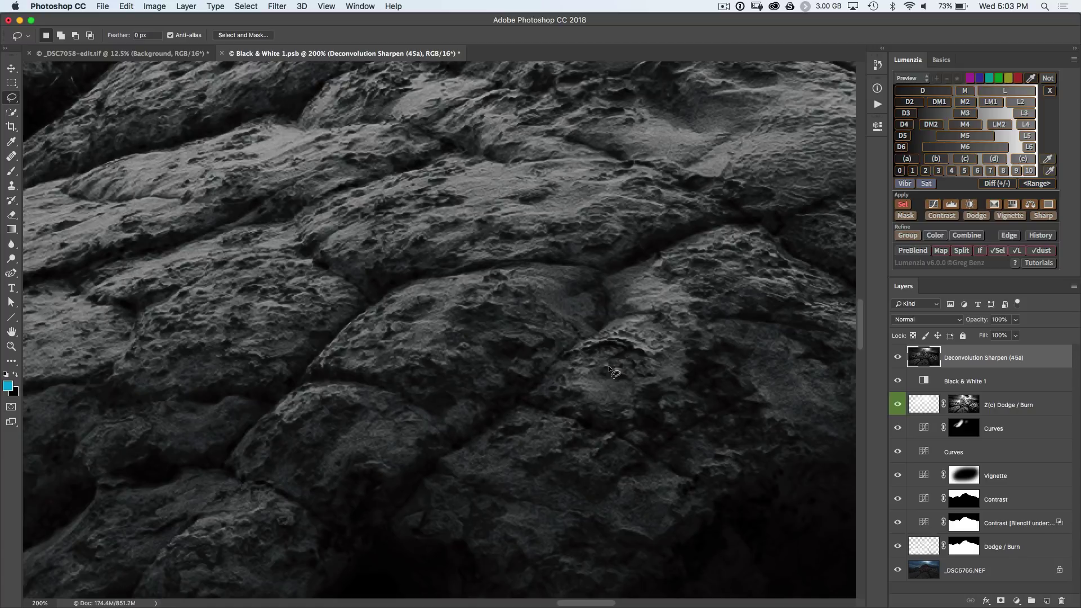
{"action": "key", "text": "super+0"}
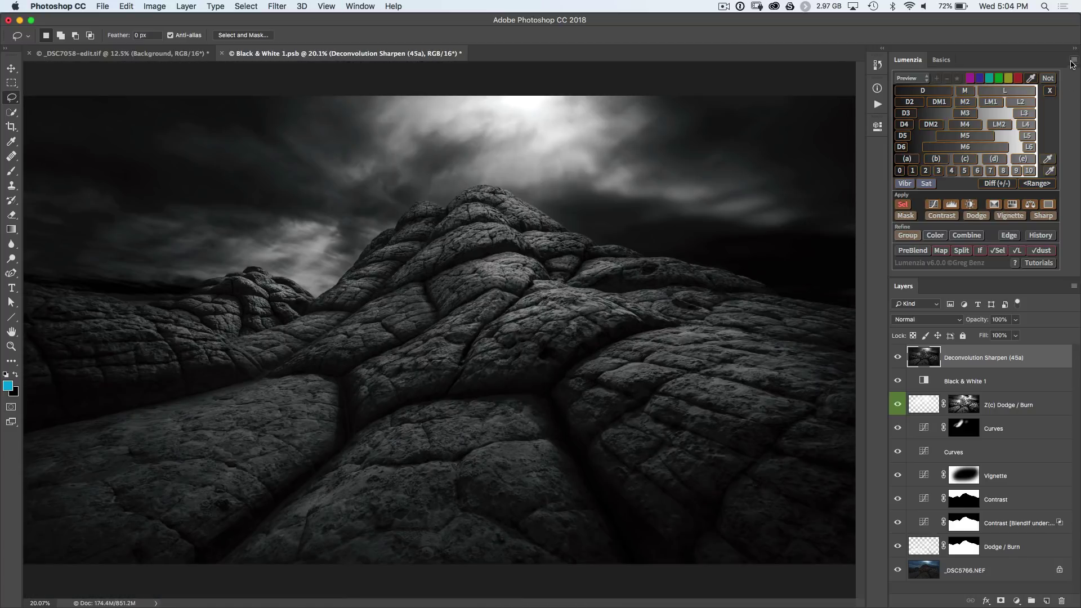
- Choose Convert to linked PSB from the Lumenzia panel's flyout menu
{"action": "left_click", "coordinate": [1073, 59]}
{"action": "left_click", "coordinate": [1018, 68]}
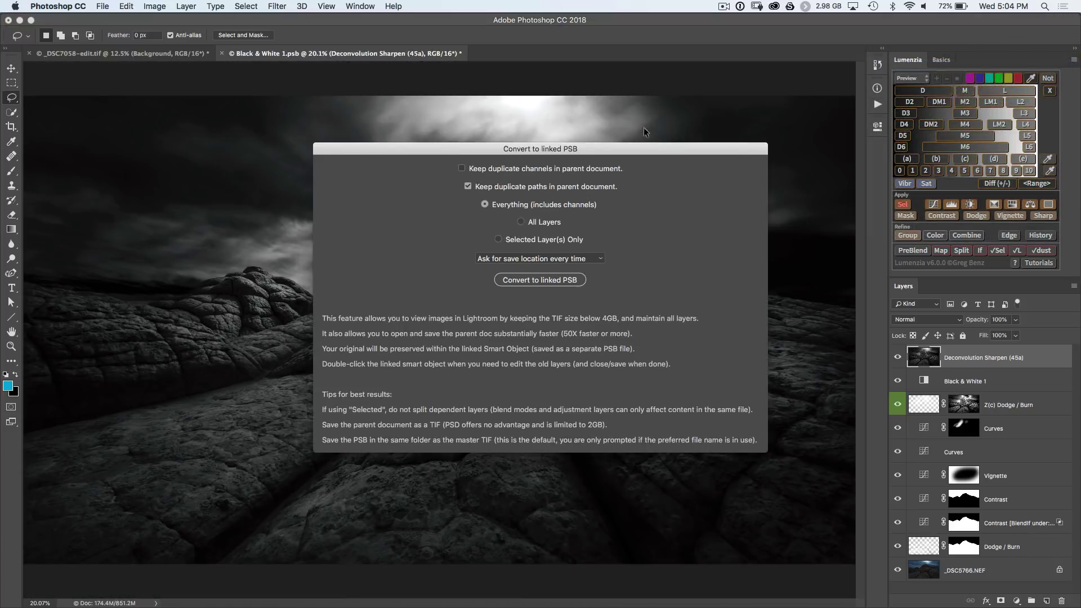